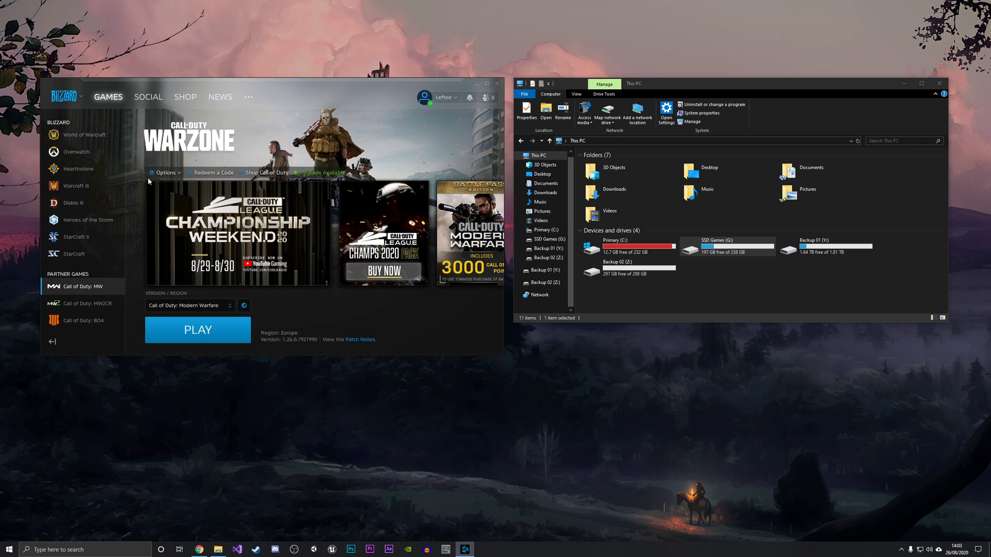
# Step: Open the Game Install/Update settings from the Call of Duty: MW options
pyautogui.click(165, 175)
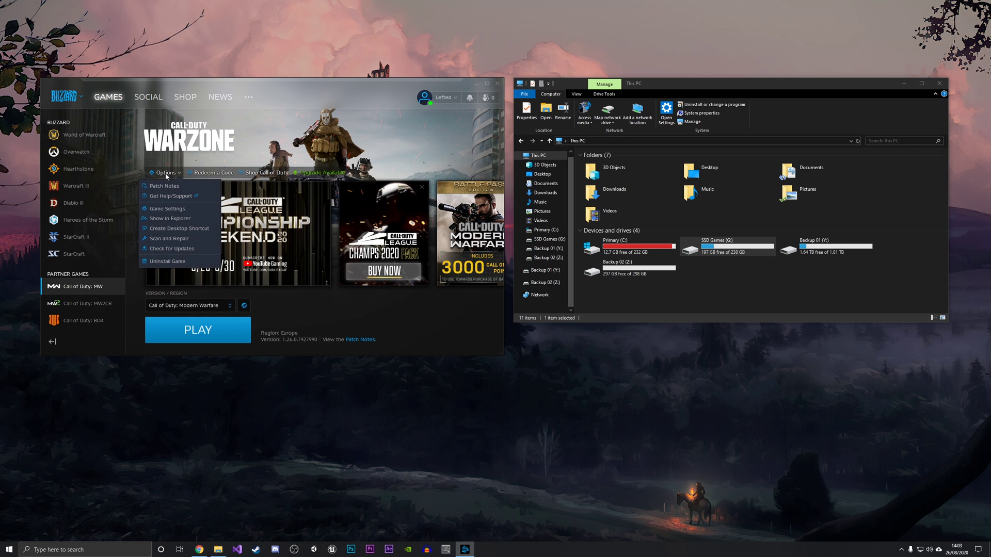
pyautogui.click(169, 210)
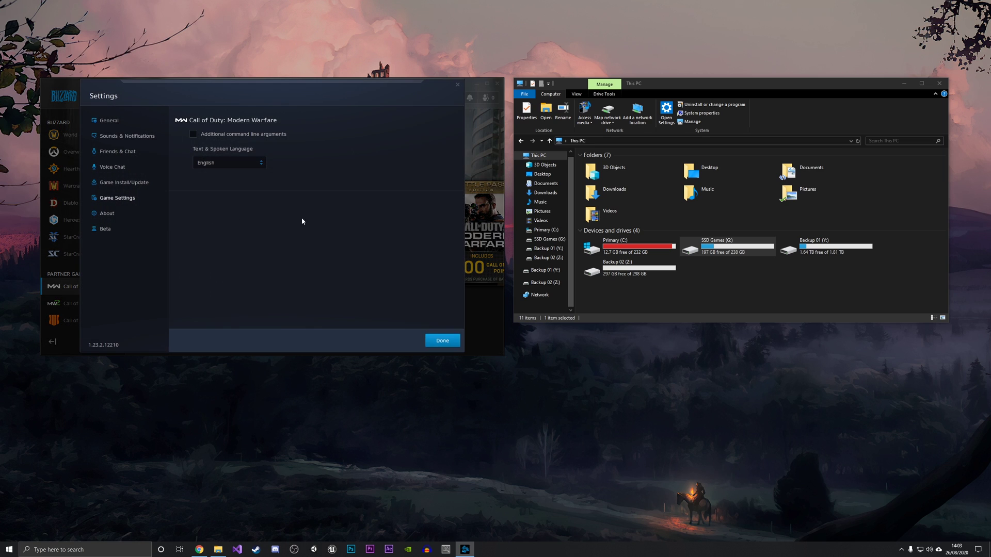
pyautogui.click(117, 184)
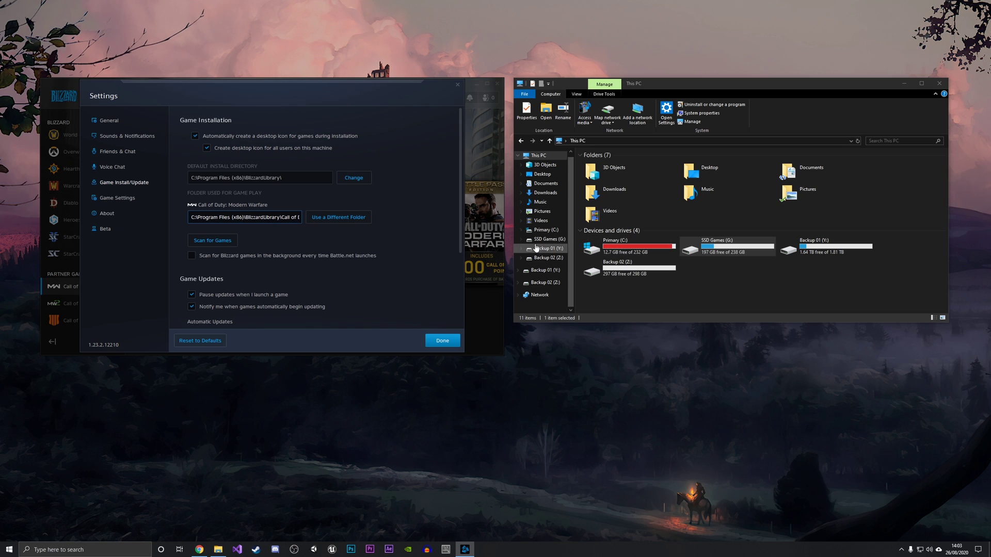
# Step: In File Explorer, open the game's current library folder at C:\Program Files (x86)\BlizzardLibrary and locate the Call of Duty Modern Warfare folder
pyautogui.doubleClick(635, 246)
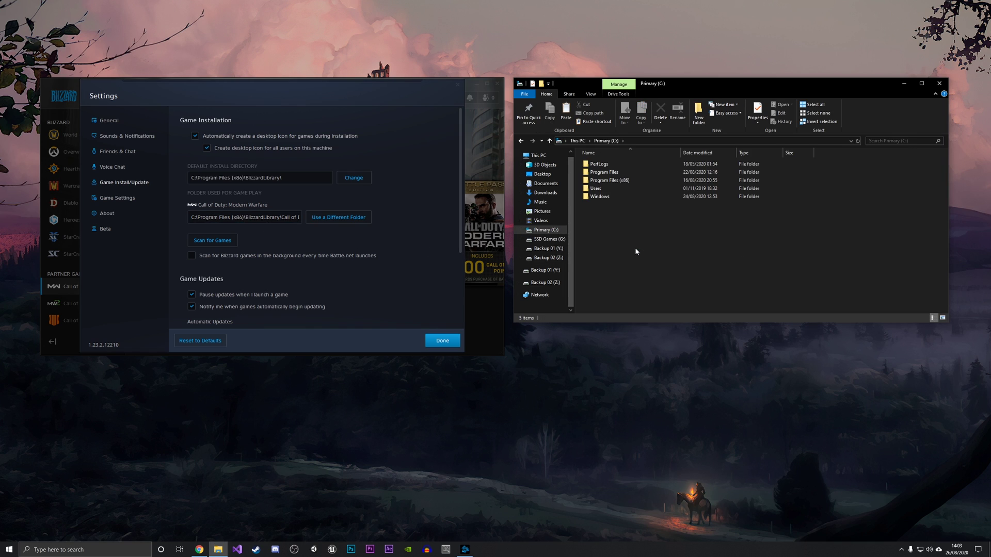
pyautogui.doubleClick(628, 183)
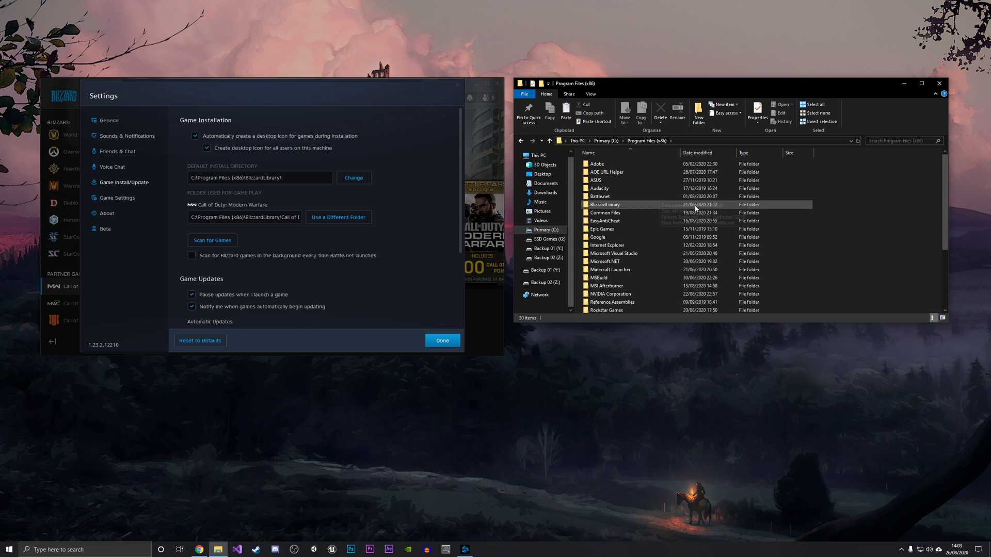
pyautogui.doubleClick(619, 205)
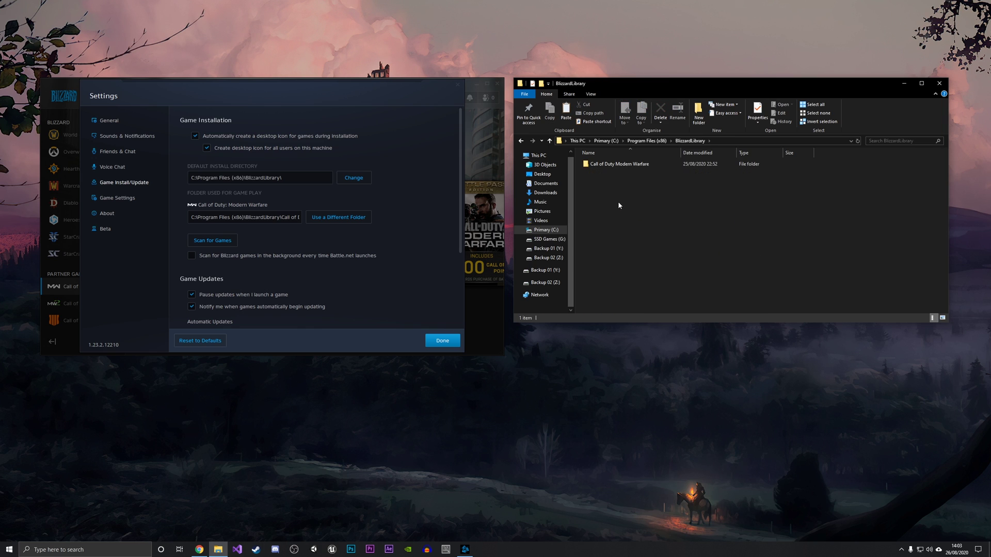
pyautogui.click(611, 165)
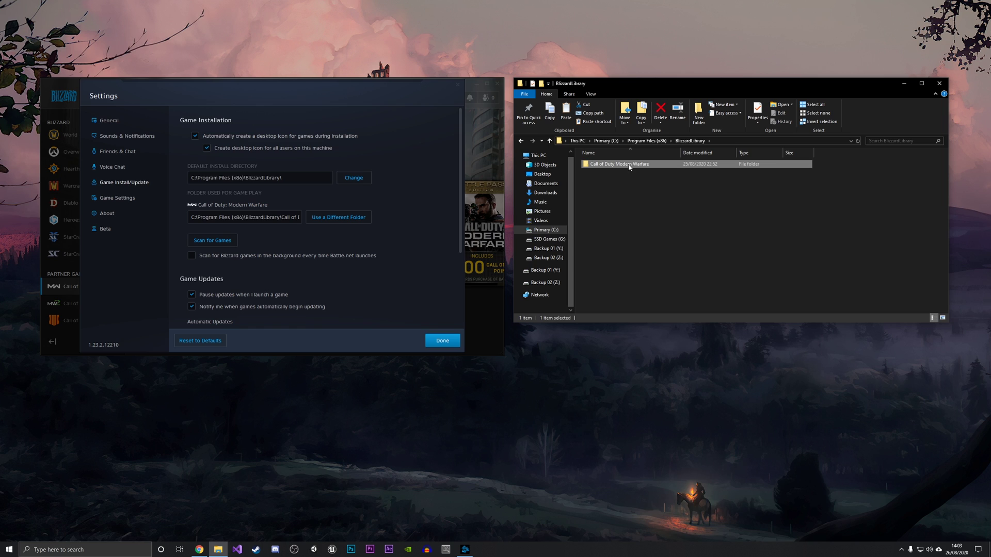
pyautogui.click(736, 179)
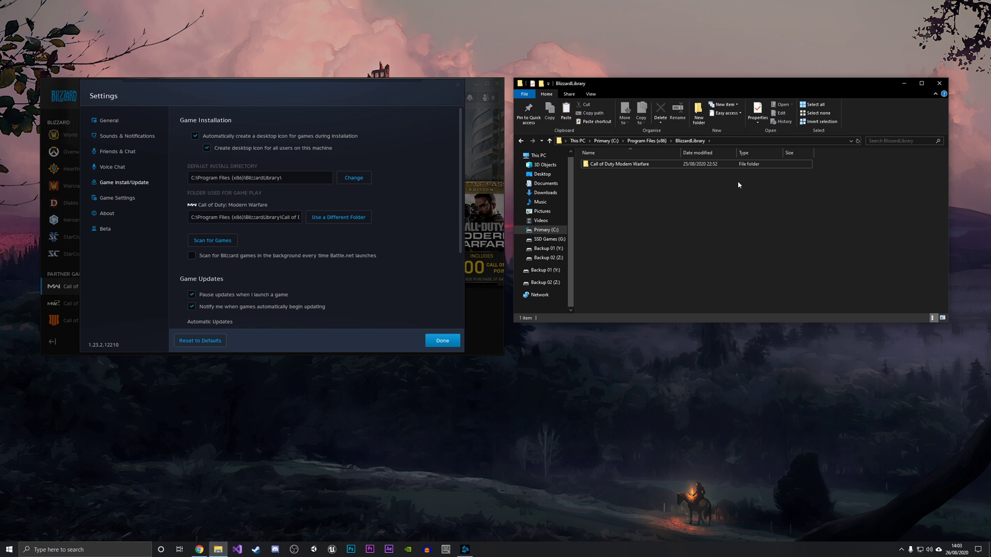
pyautogui.click(653, 165)
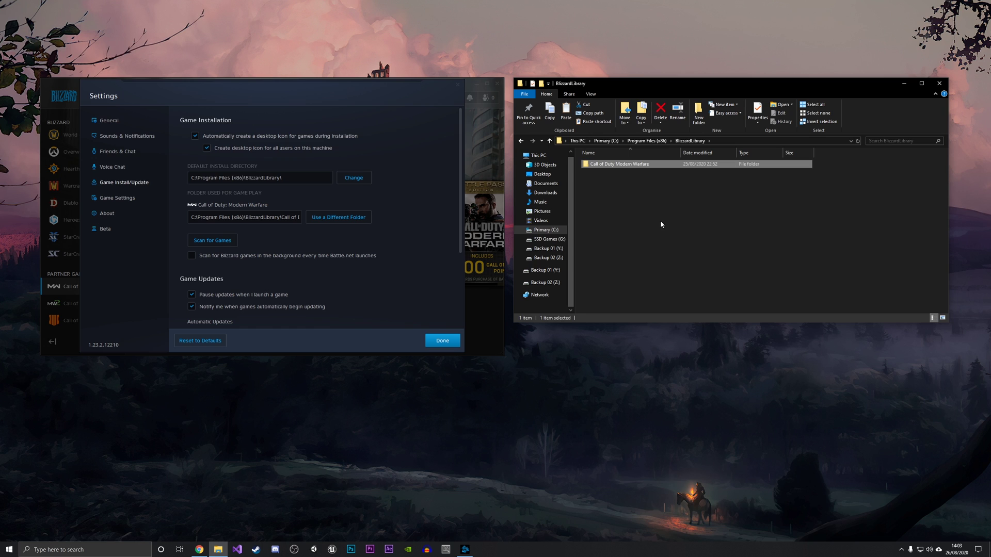
pyautogui.click(677, 230)
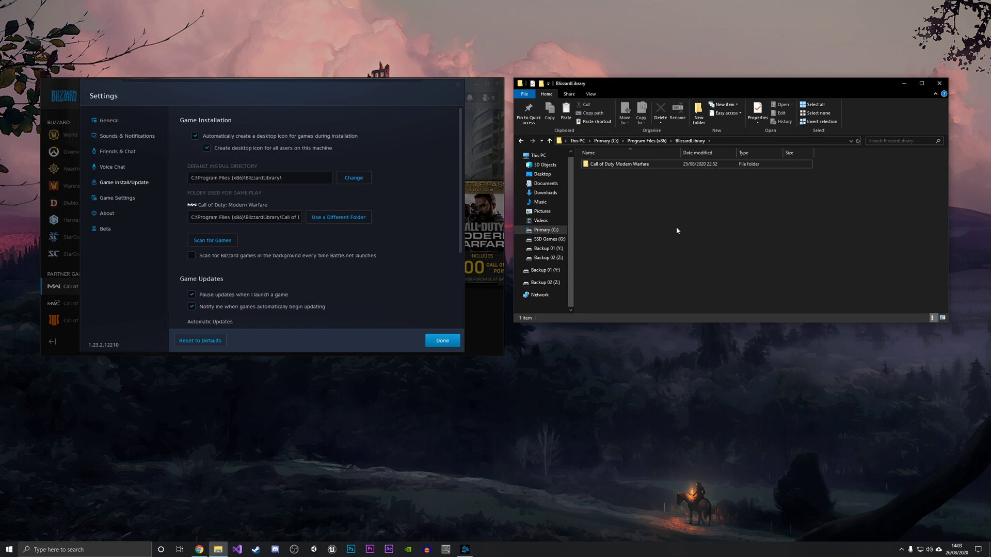
# Step: Open G:\BlizzardLibrary in a second File Explorer window and copy the Call of Duty Modern Warfare folder from the C: library into it
pyautogui.hotkey('ctrl', 'n')
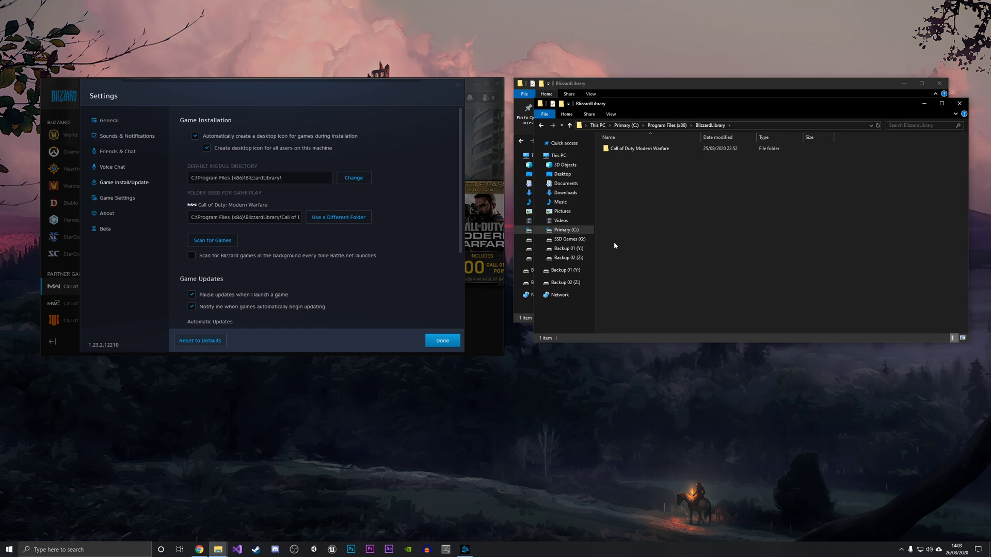
pyautogui.click(556, 240)
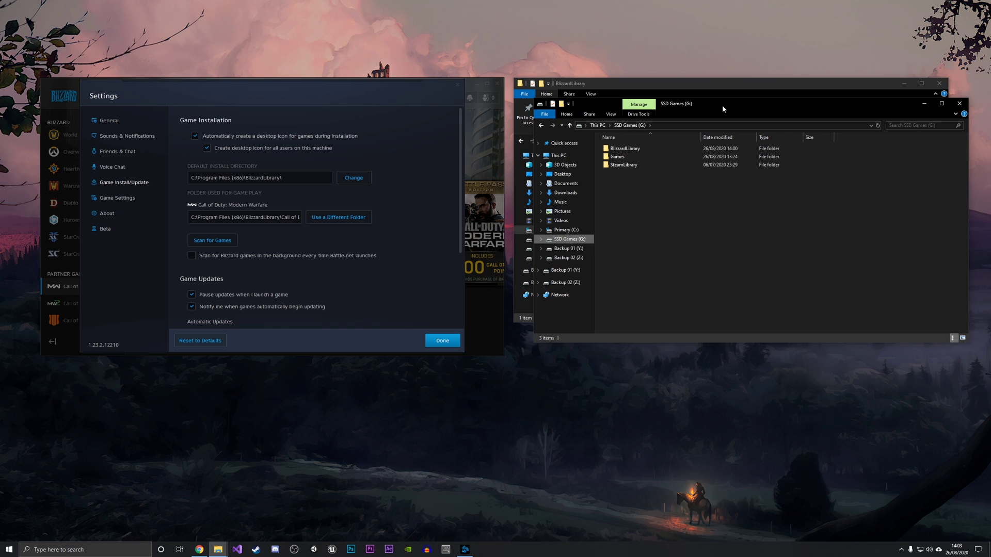
pyautogui.moveTo(723, 105); pyautogui.dragTo(700, 339)
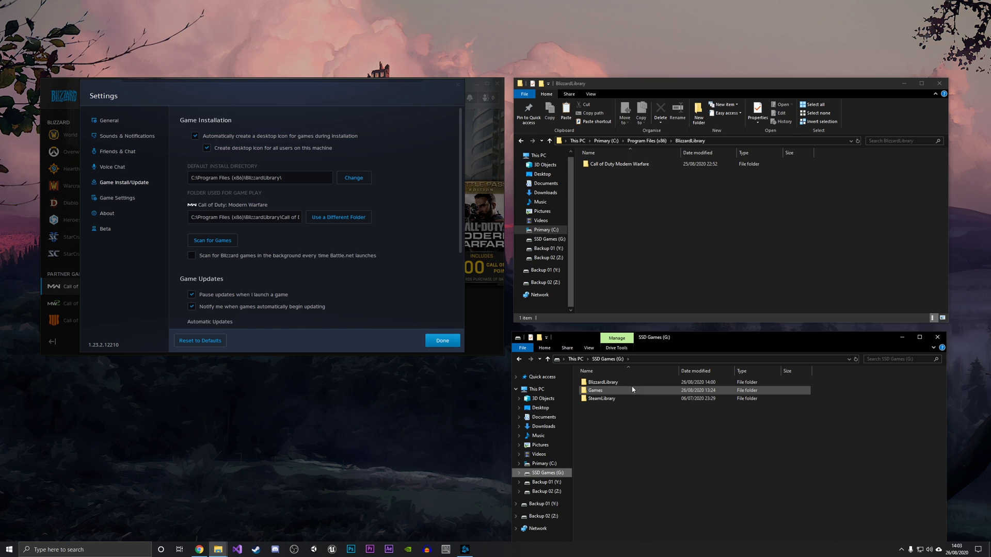
pyautogui.moveTo(584, 390)
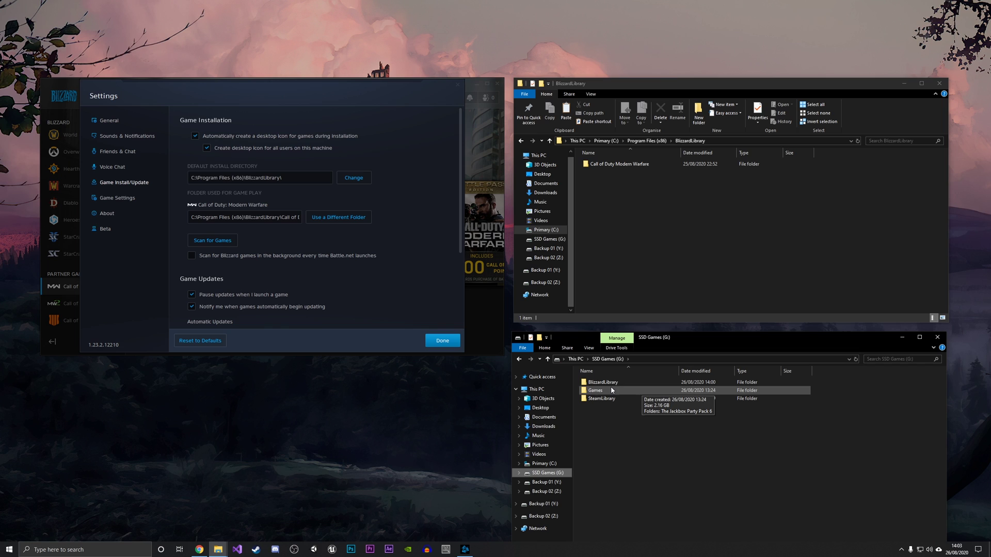
pyautogui.doubleClick(603, 383)
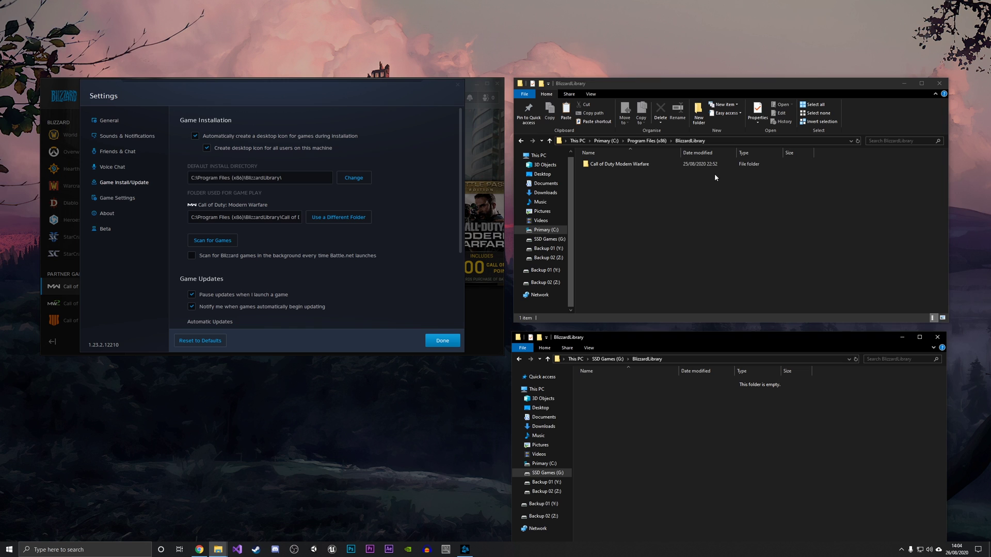
pyautogui.click(630, 166)
pyautogui.moveTo(629, 168); pyautogui.dragTo(664, 455)
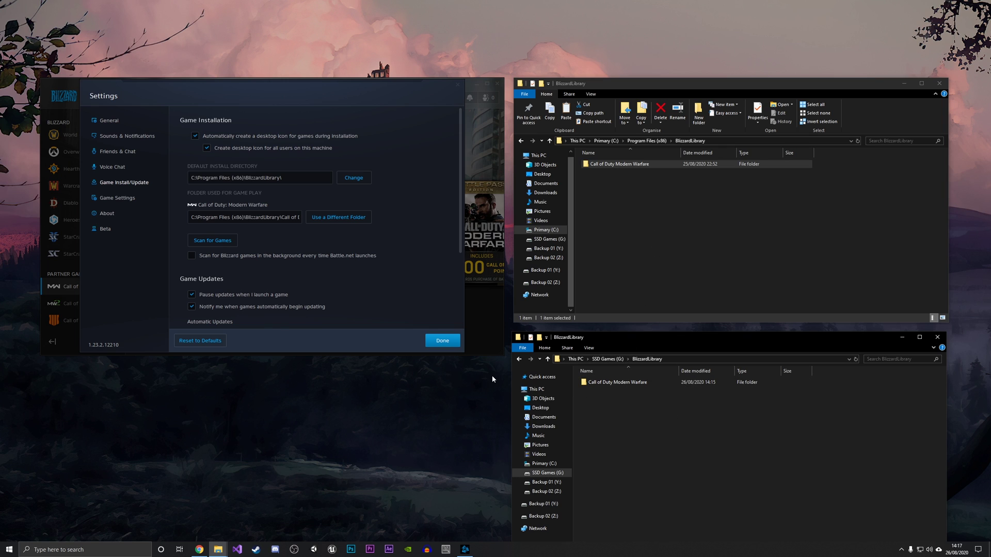
# Step: In the Battle.net settings, set the Call of Duty: Modern Warfare game folder to G:\BlizzardLibrary\Call of Duty Modern Warfare
pyautogui.click(341, 219)
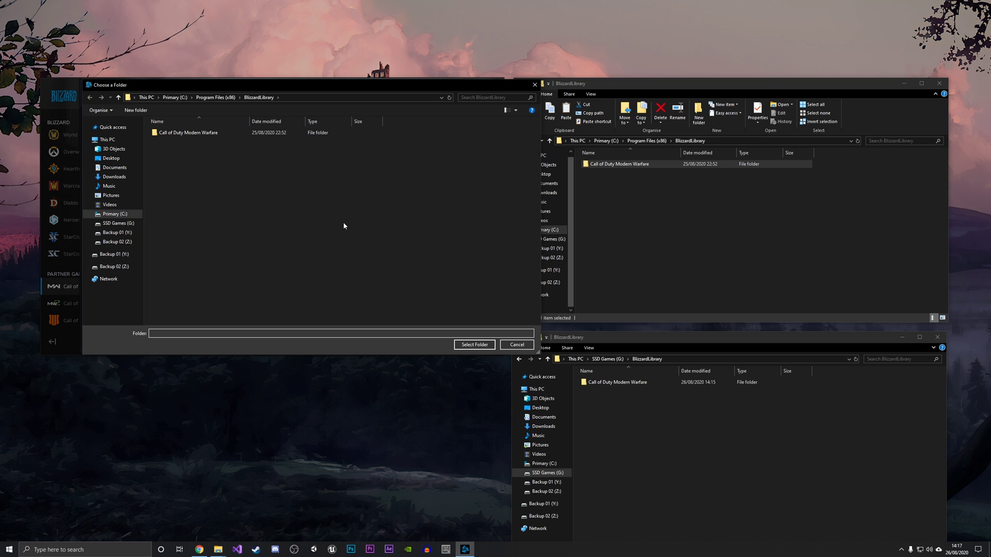
pyautogui.click(118, 223)
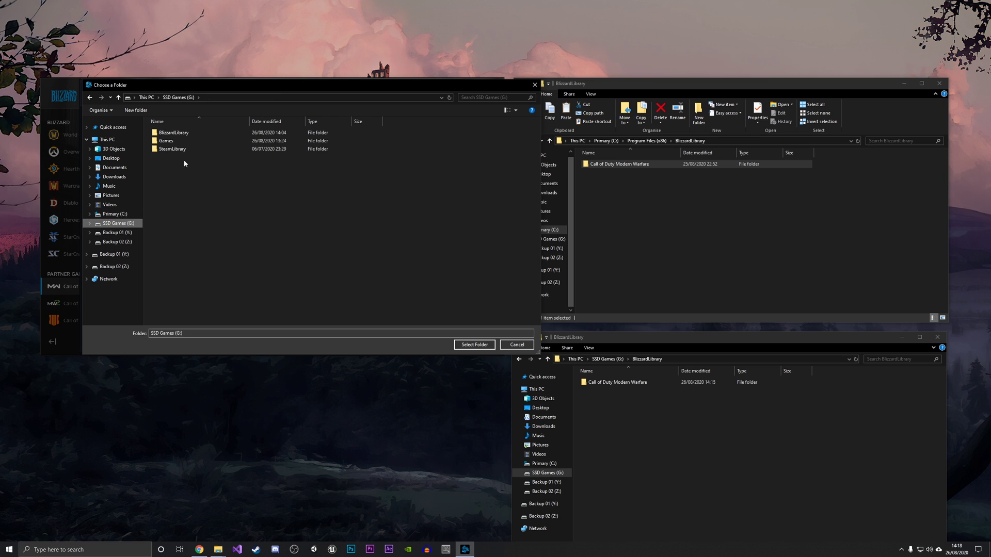
pyautogui.doubleClick(174, 133)
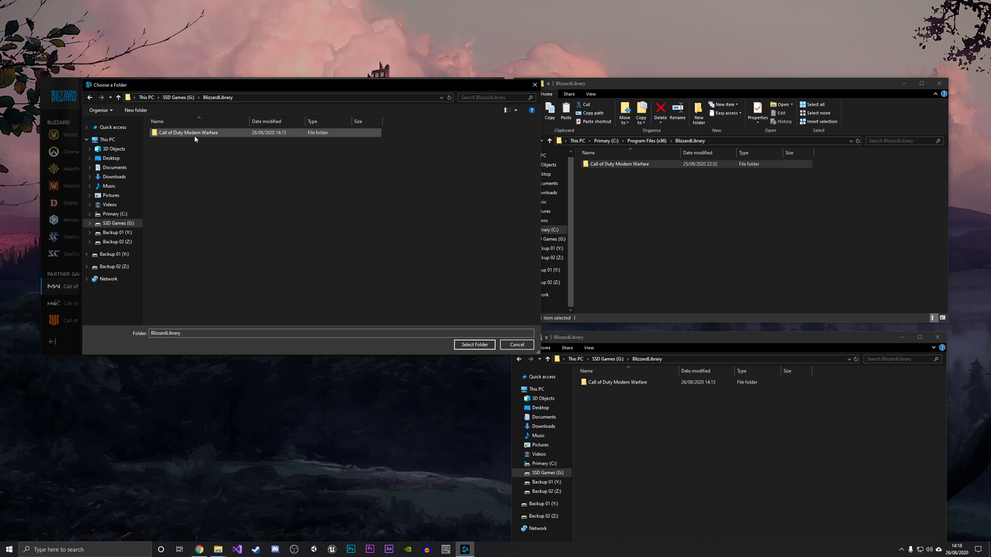
pyautogui.click(168, 137)
pyautogui.click(471, 344)
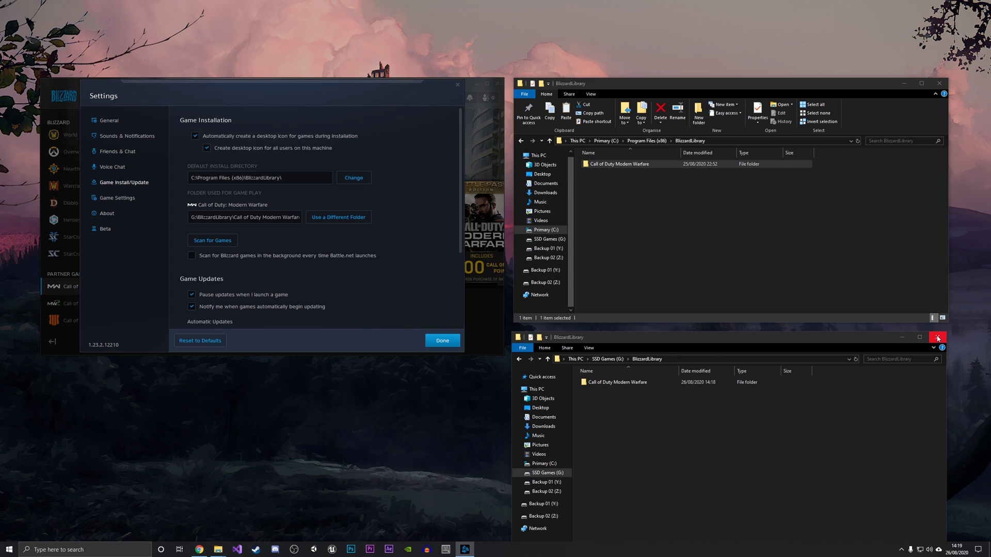
# Step: Close the G: drive window and delete the old Call of Duty Modern Warfare folder from C:\Program Files (x86)\BlizzardLibrary
pyautogui.click(938, 338)
pyautogui.click(714, 205)
pyautogui.moveTo(700, 195); pyautogui.dragTo(624, 165)
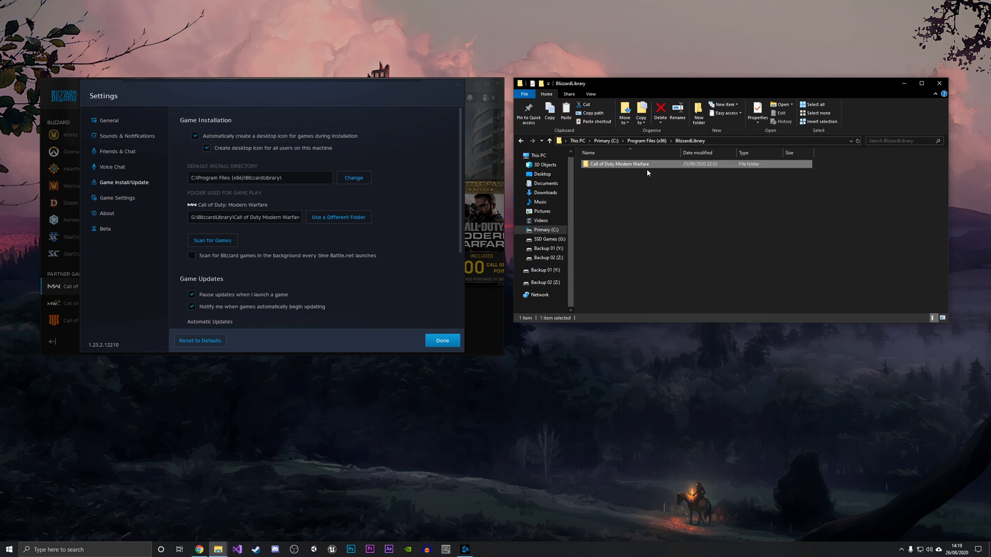
pyautogui.rightClick(660, 162)
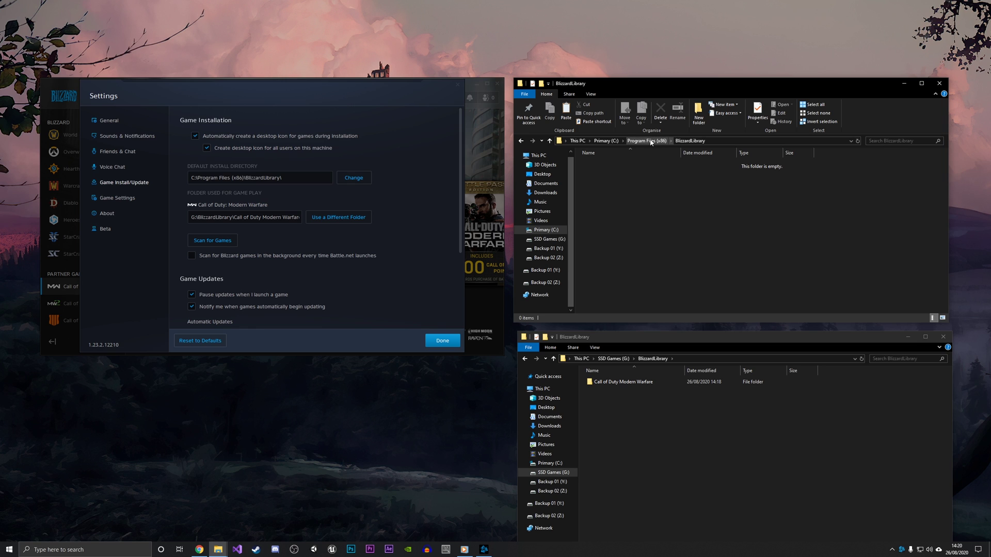
# Step: Go back up to Program Files (x86) and close both File Explorer windows
pyautogui.click(652, 141)
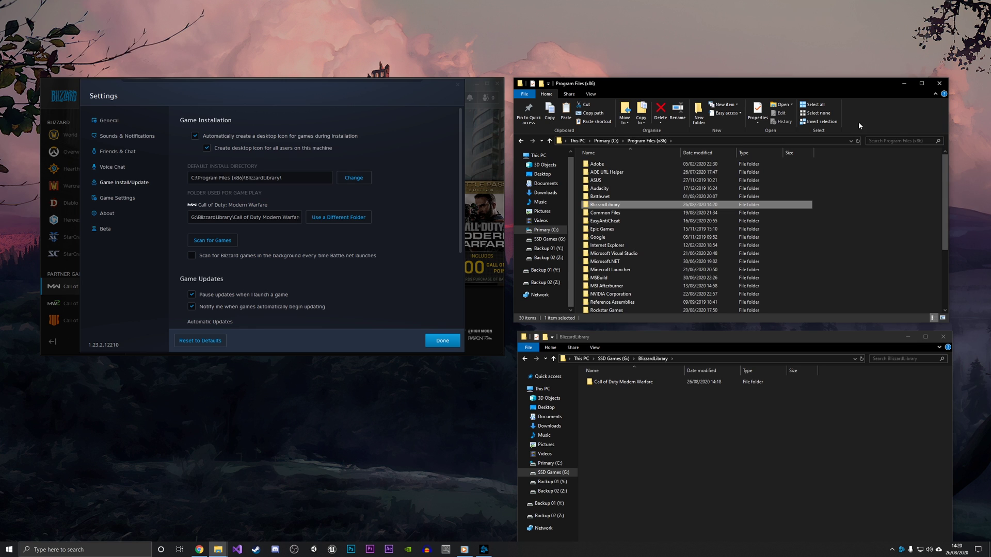
pyautogui.click(939, 84)
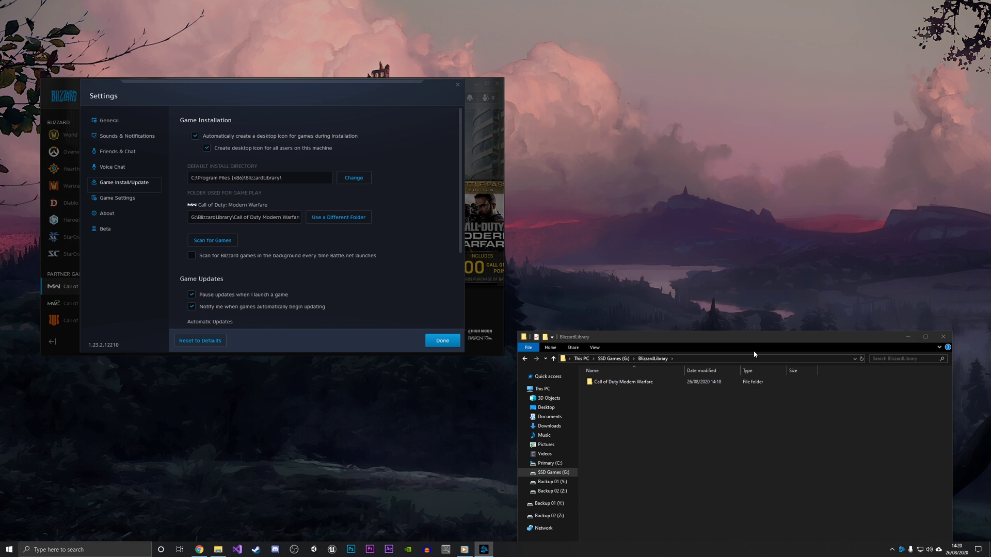
pyautogui.moveTo(754, 352); pyautogui.dragTo(743, 190)
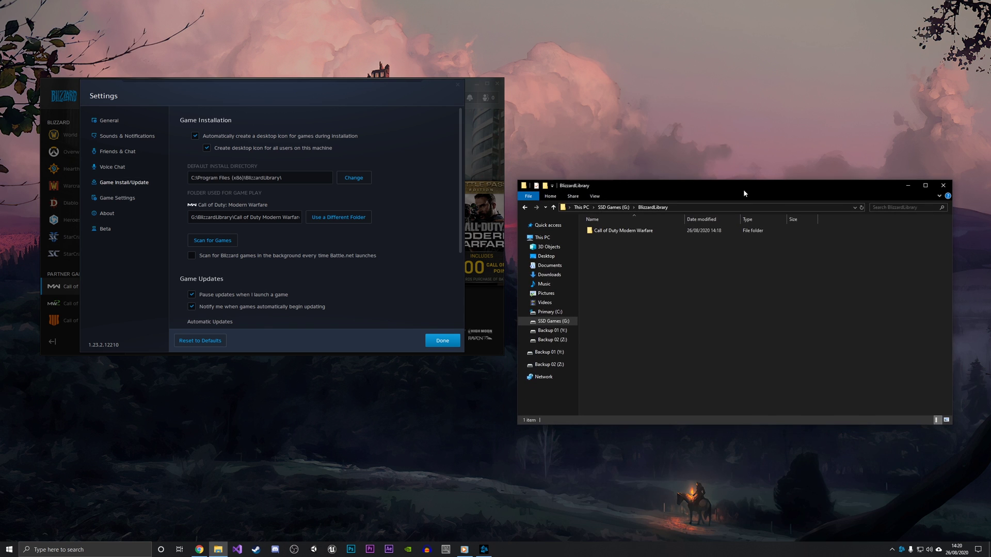
pyautogui.click(917, 185)
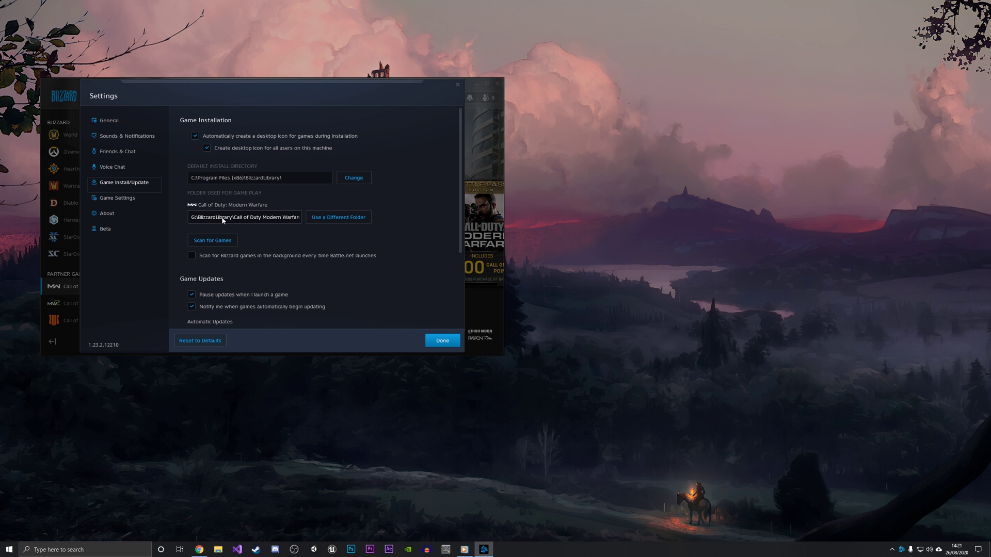
# Step: Confirm the Battle.net settings and launch Call of Duty: Modern Warfare from its new location
pyautogui.click(442, 341)
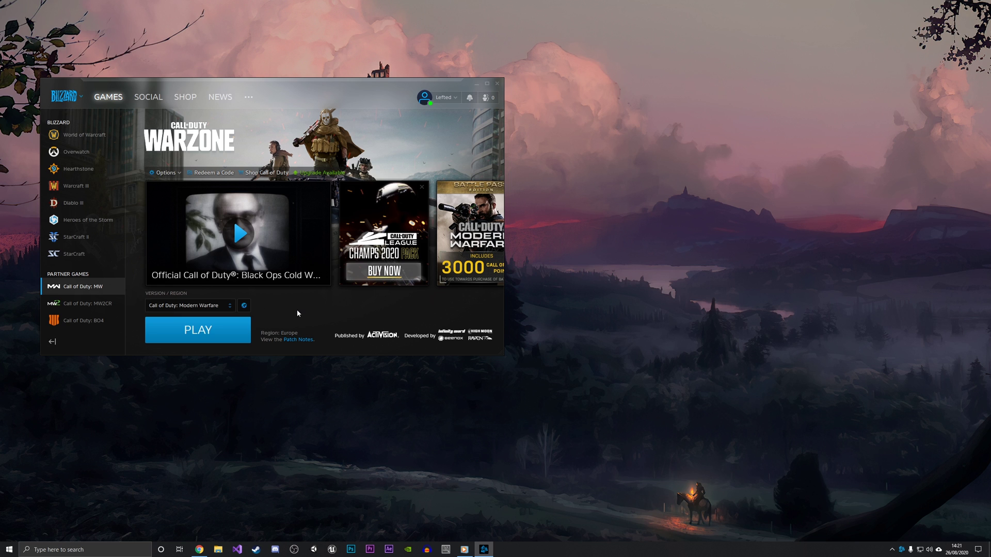
pyautogui.click(210, 335)
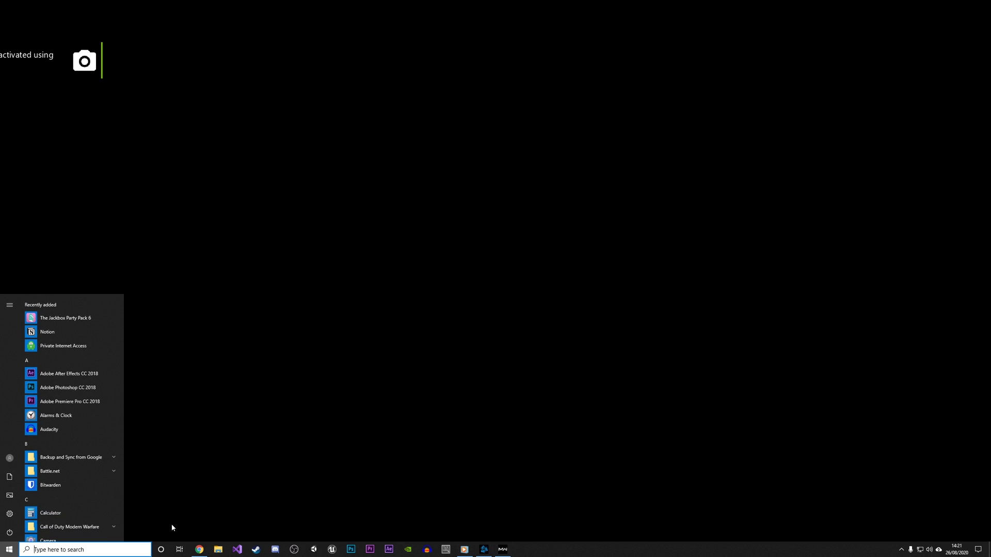
# Step: Open This PC in File Explorer and check the free space on the Primary (C:) and SSD Games (G:) drives
pyautogui.click(218, 550)
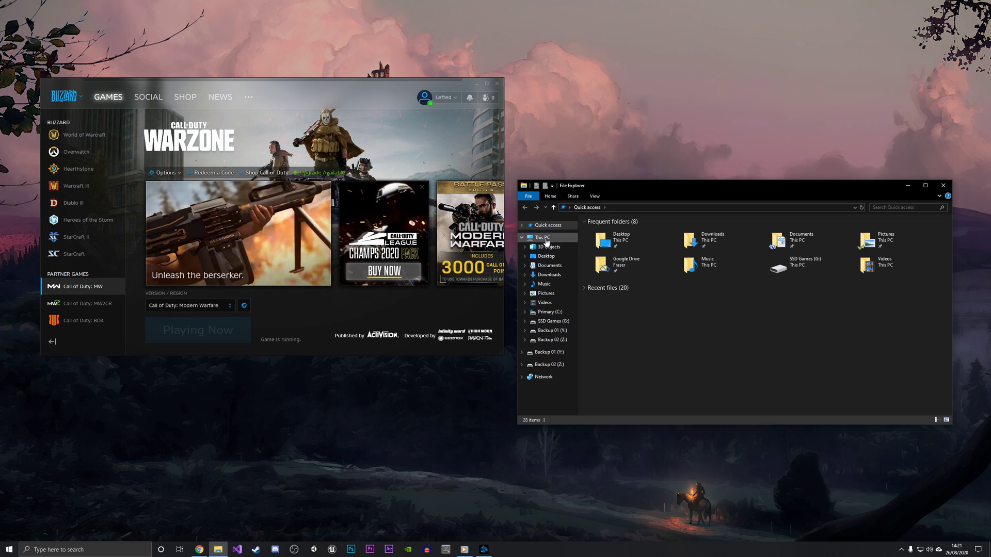
pyautogui.click(546, 240)
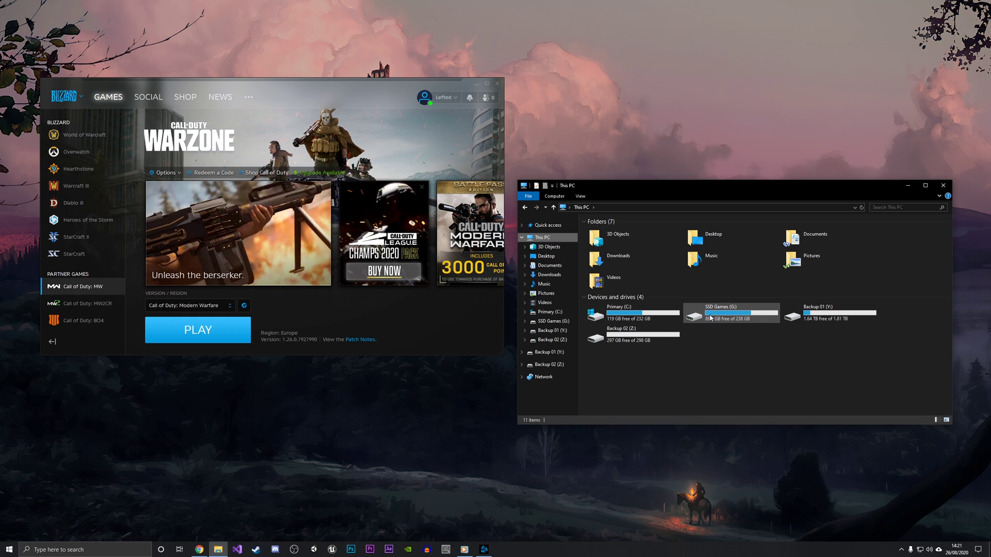
pyautogui.moveTo(728, 316)
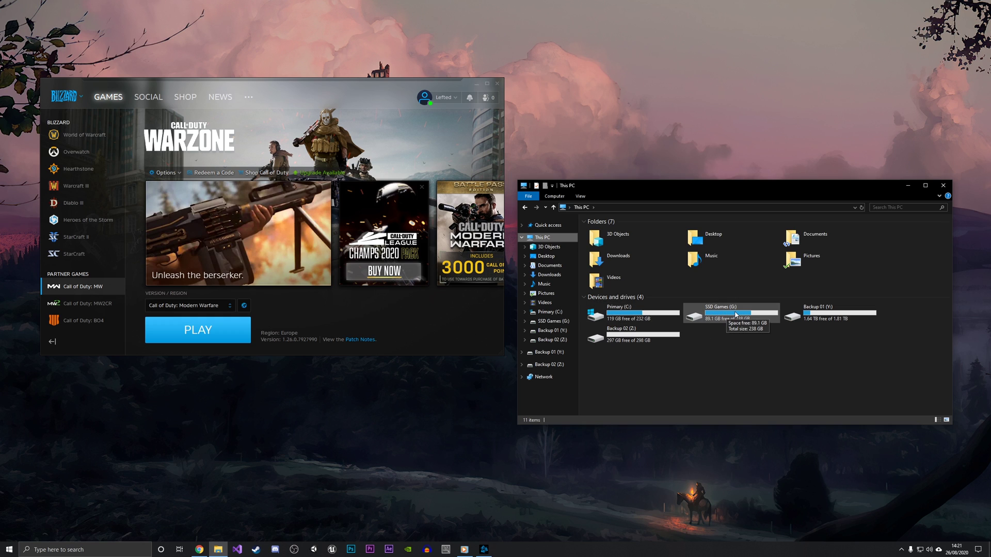